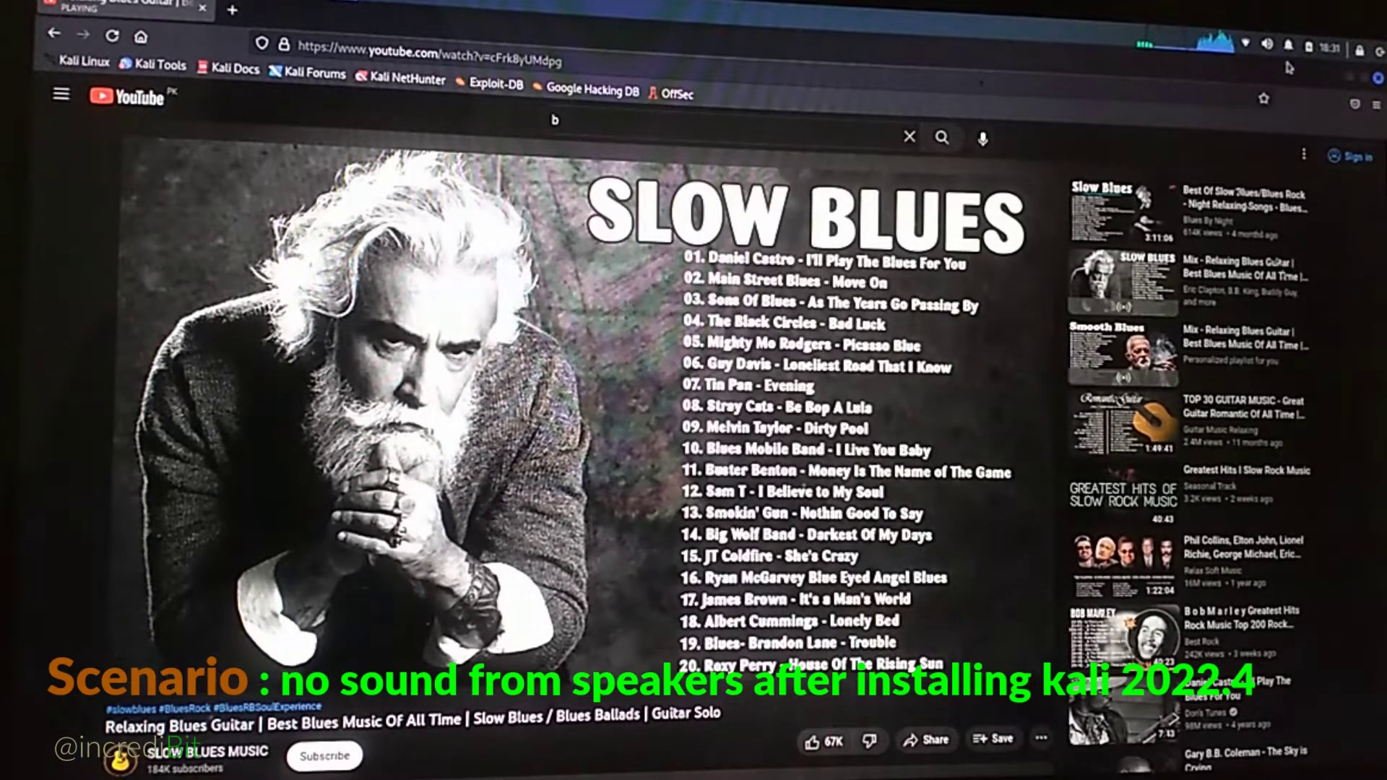
Check the audio playback status in the system tray and dismiss the panel
{"action": "left_click", "coordinate": [1273, 48]}
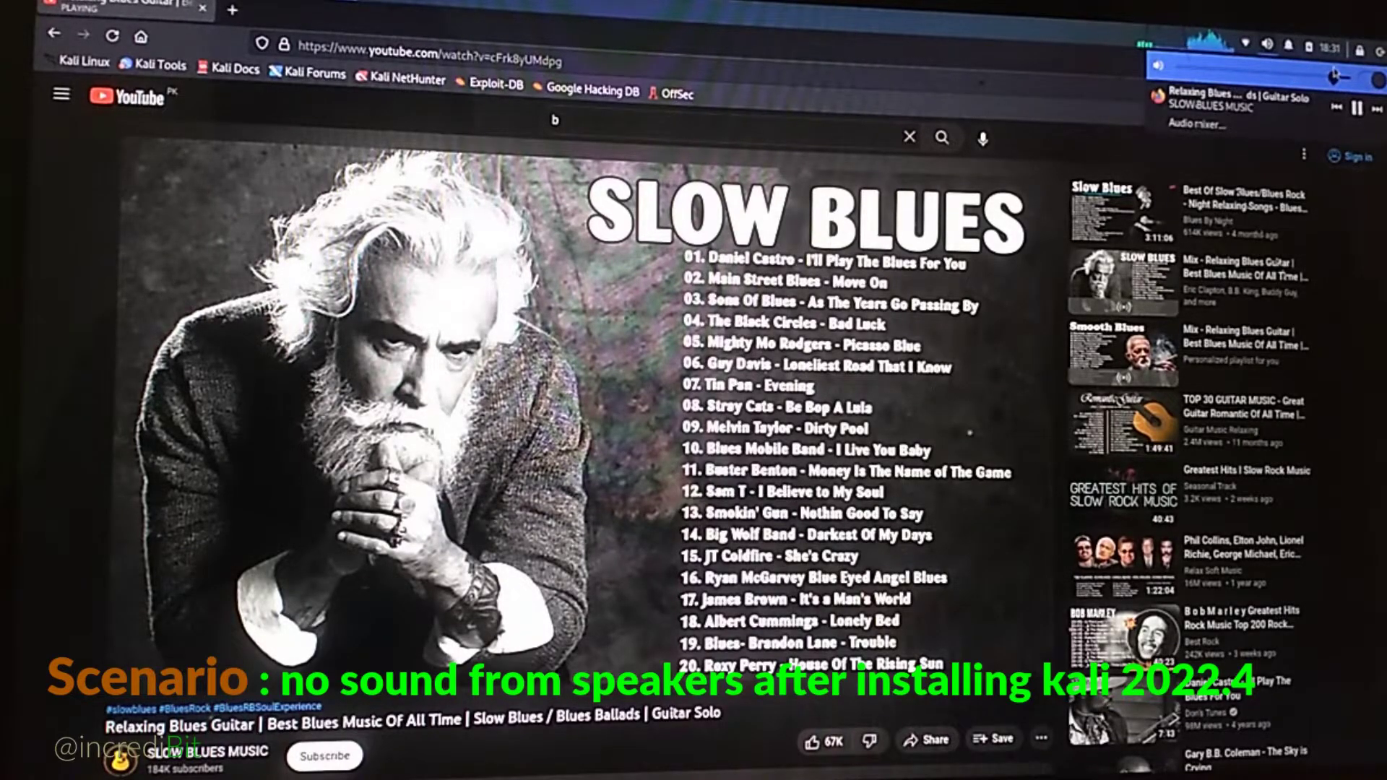
{"action": "left_click", "coordinate": [363, 574]}
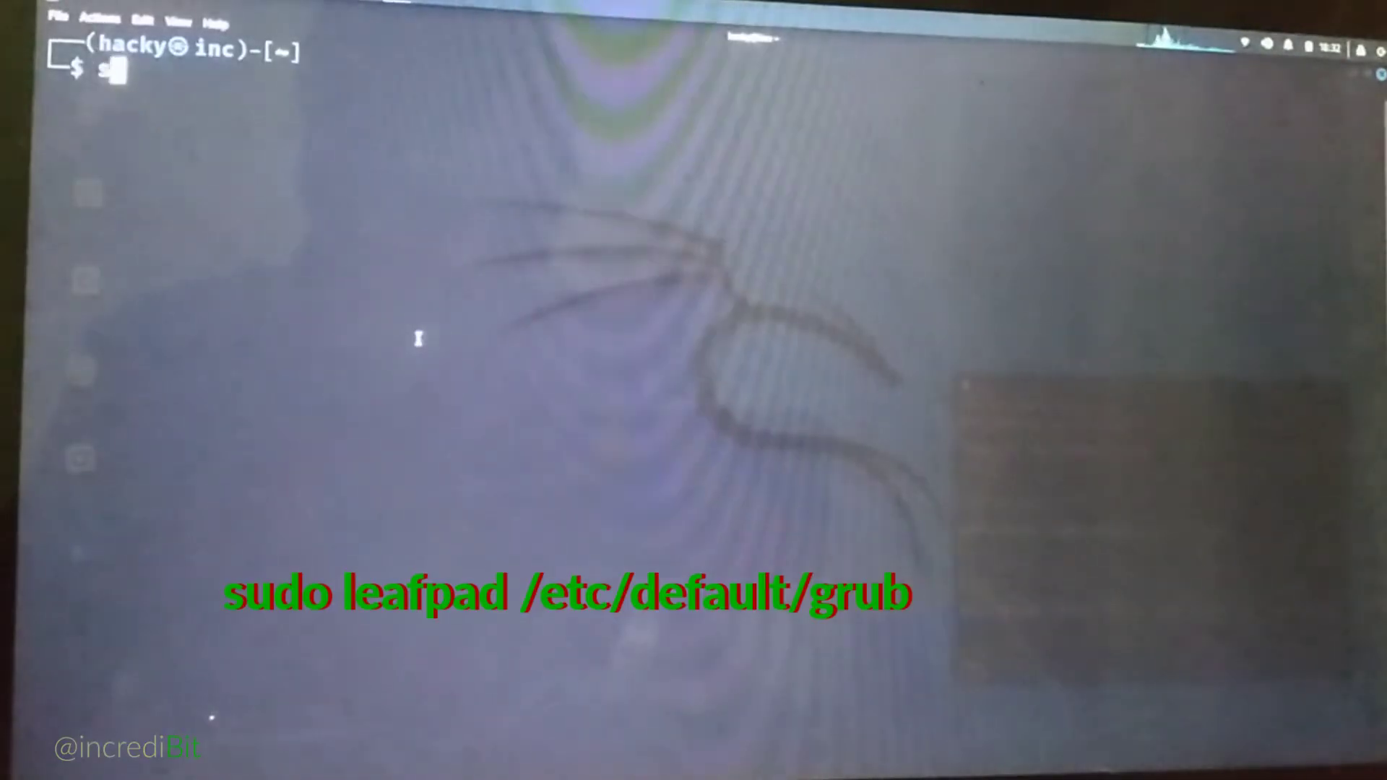
{"action": "type", "text": "udo leafpad /etc/default/grub"}
Run sudo leafpad /etc/default/grub and authenticate so the grub file opens in Leafpad
{"action": "key", "text": "Return"}
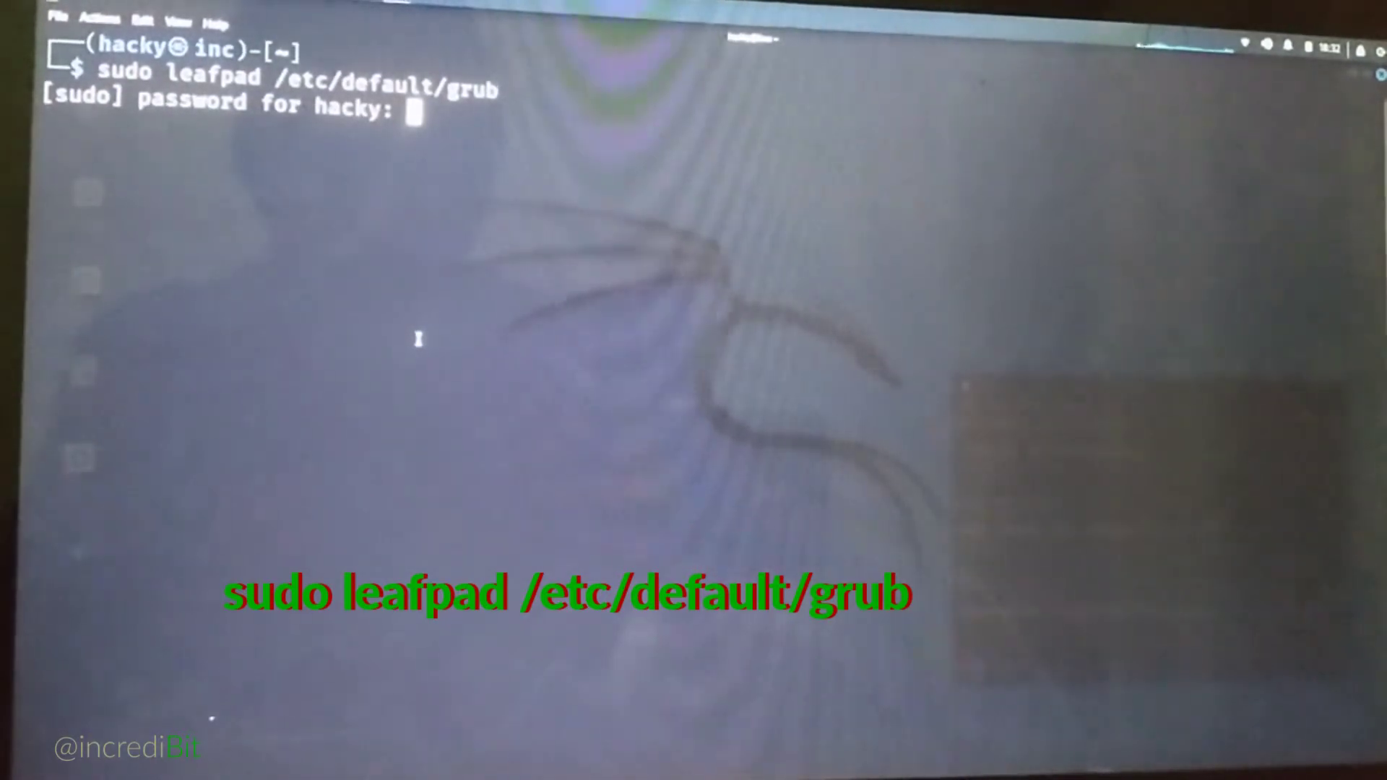
{"action": "key", "text": "Return"}
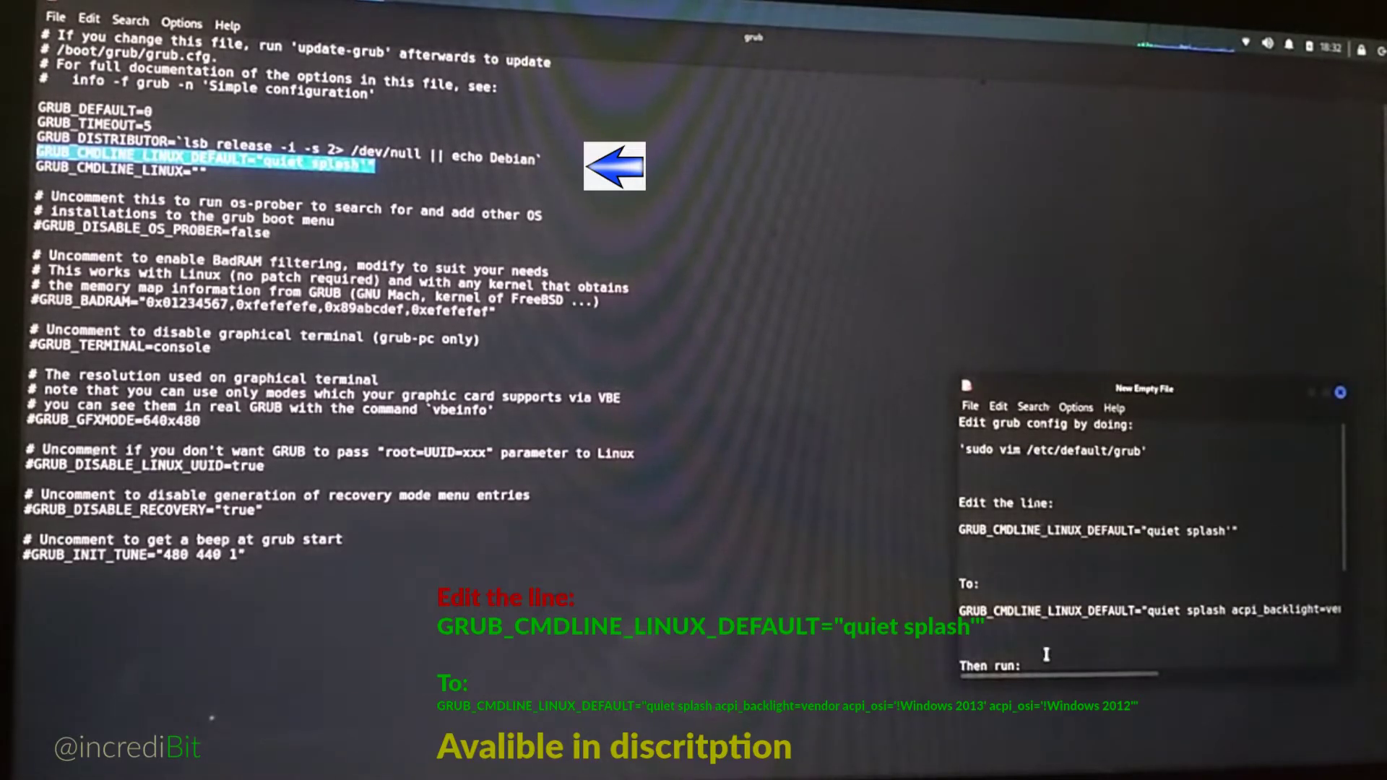
Copy the replacement GRUB_CMDLINE_LINUX_DEFAULT line with the acpi parameters from the notes
{"action": "triple_click", "coordinate": [1024, 613]}
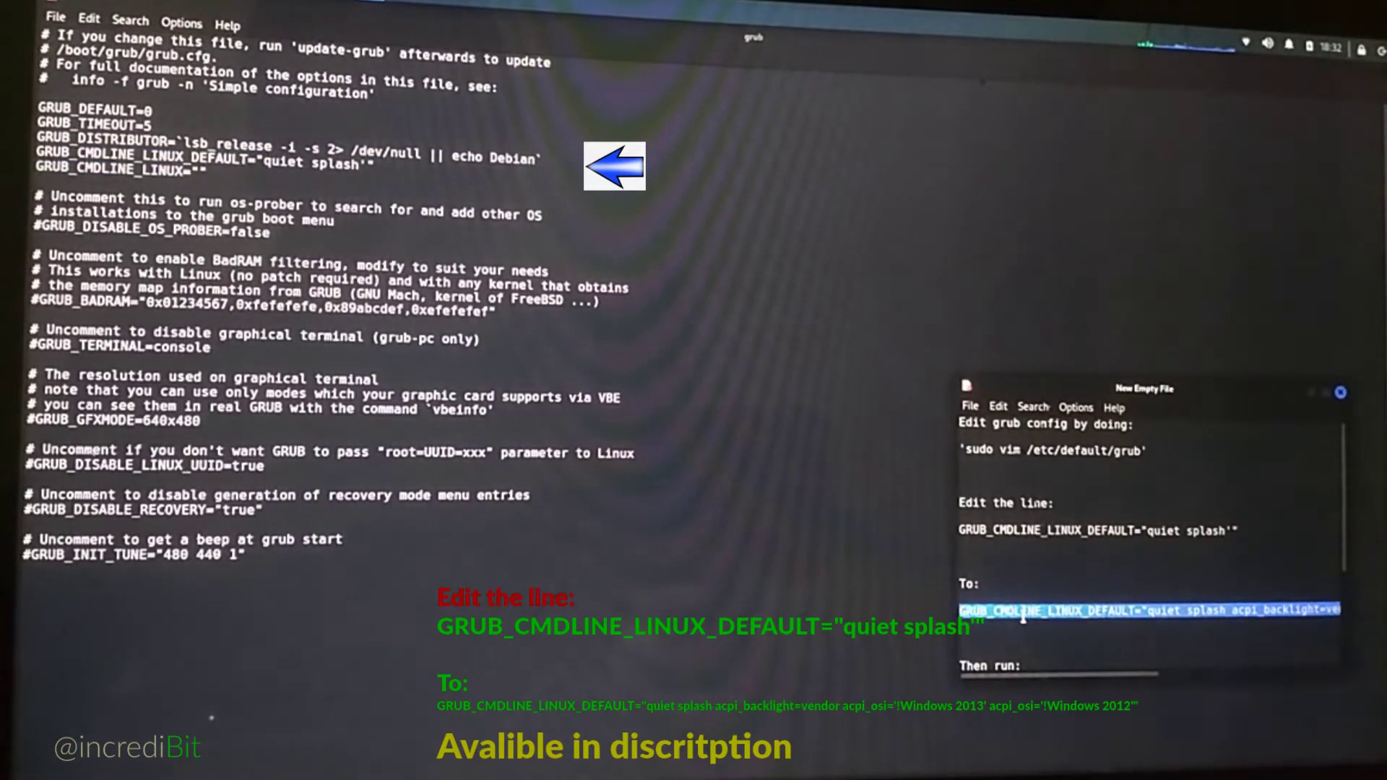
{"action": "right_click", "coordinate": [1026, 613]}
{"action": "left_click", "coordinate": [1052, 647]}
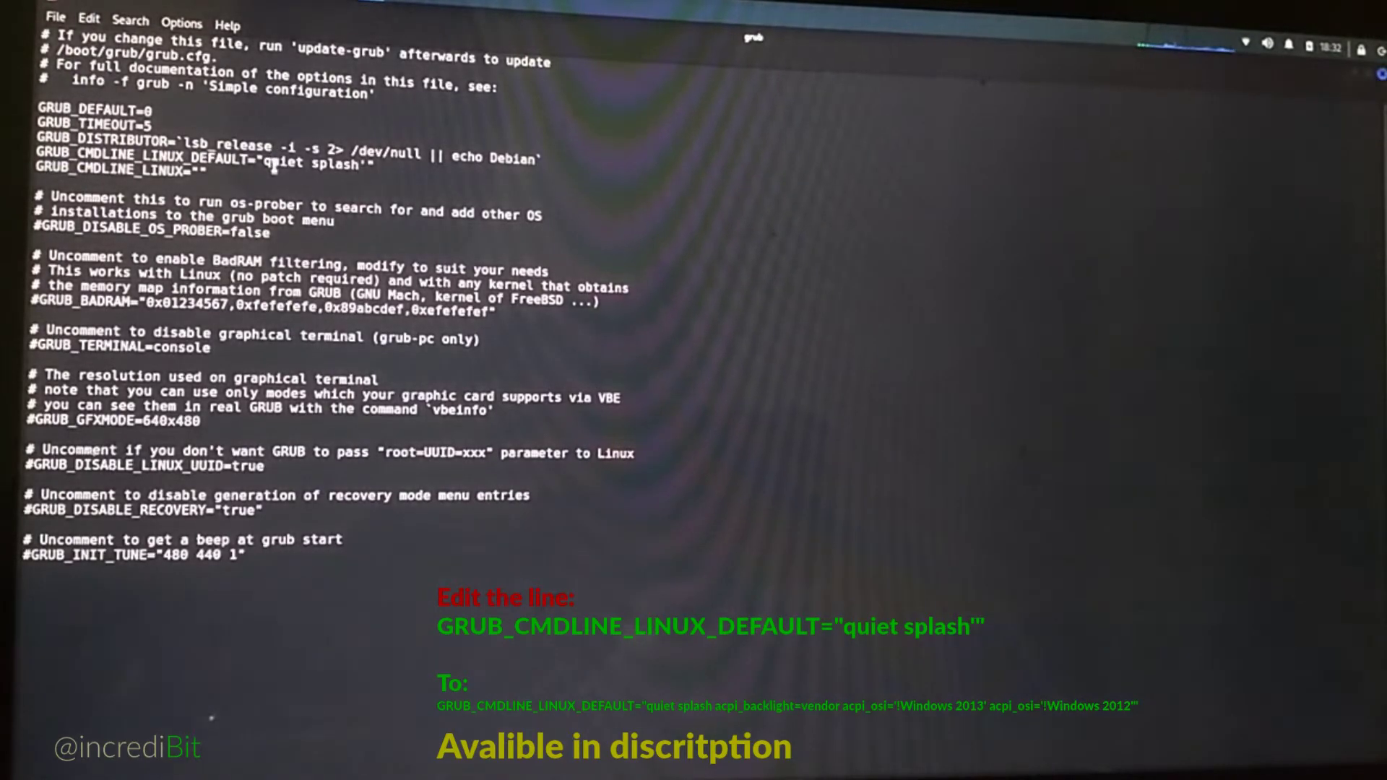
Replace the existing GRUB_CMDLINE_LINUX_DEFAULT line with the copied acpi line and save the grub file
{"action": "left_click_drag", "start_coordinate": [265, 162], "coordinate": [369, 164]}
{"action": "right_click", "coordinate": [266, 174]}
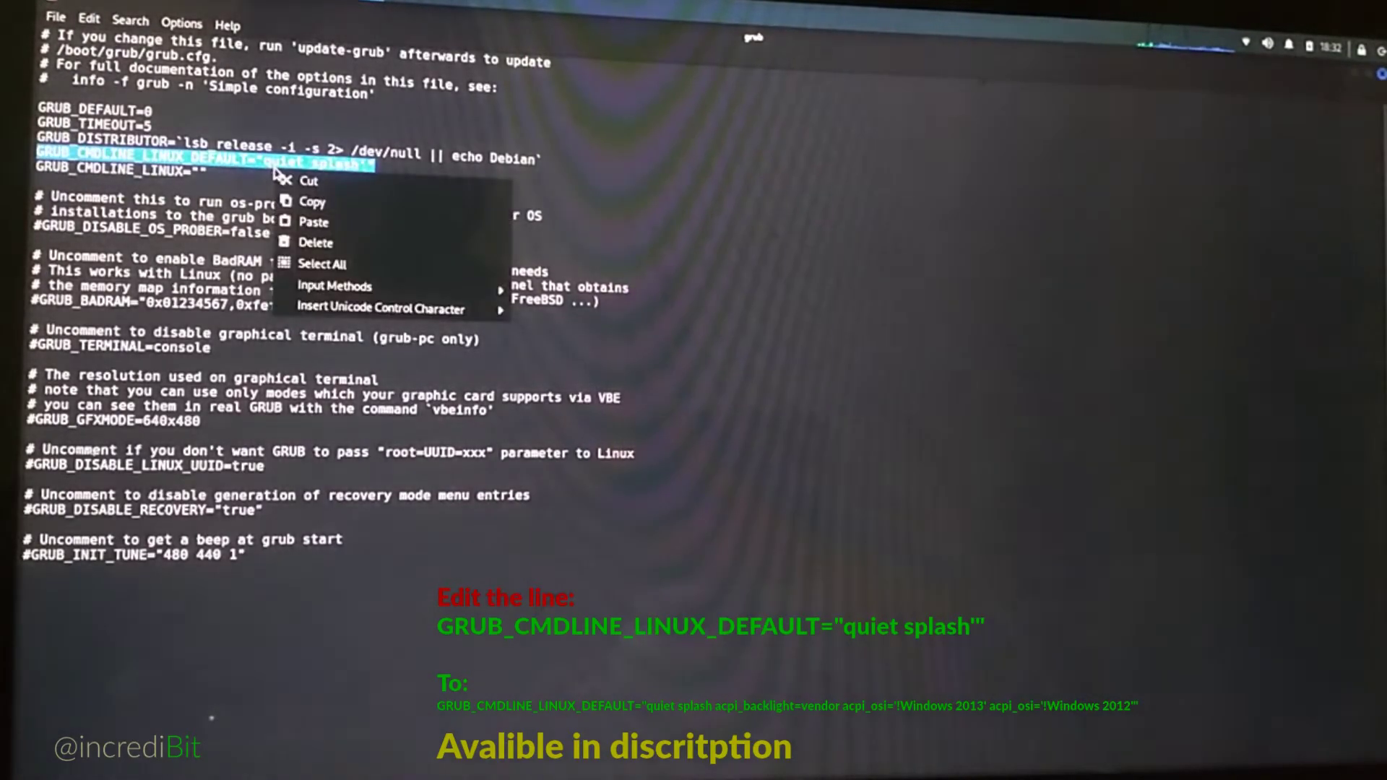
{"action": "left_click", "coordinate": [293, 220]}
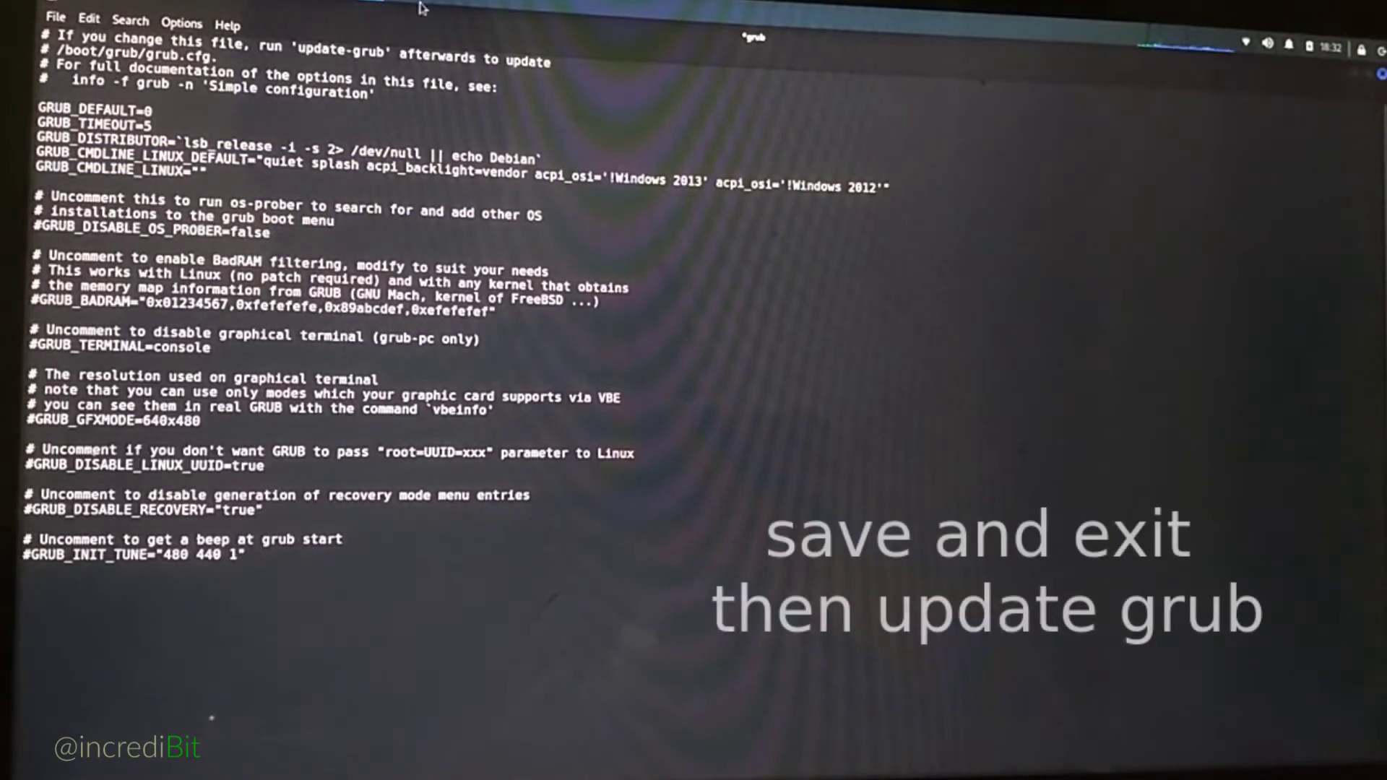
{"action": "left_click", "coordinate": [55, 19]}
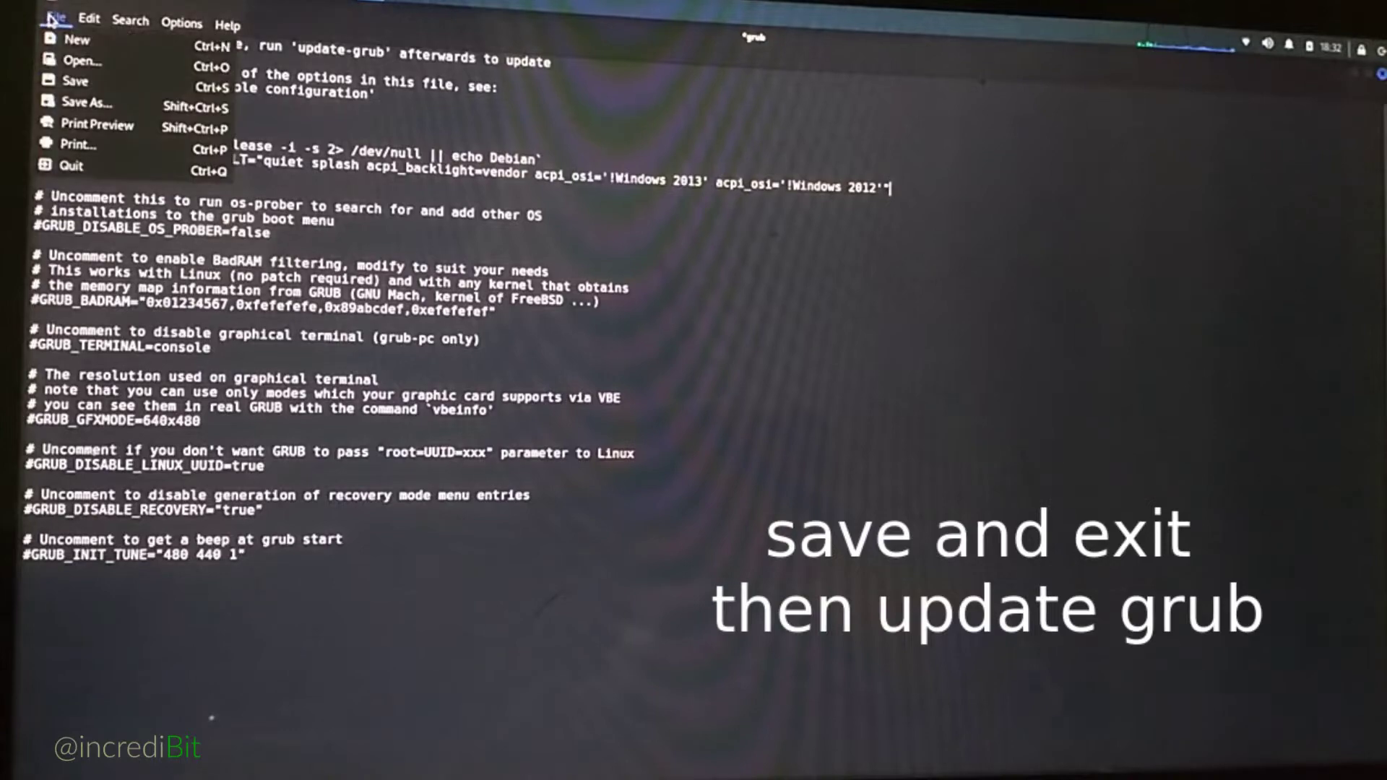
{"action": "left_click", "coordinate": [81, 82]}
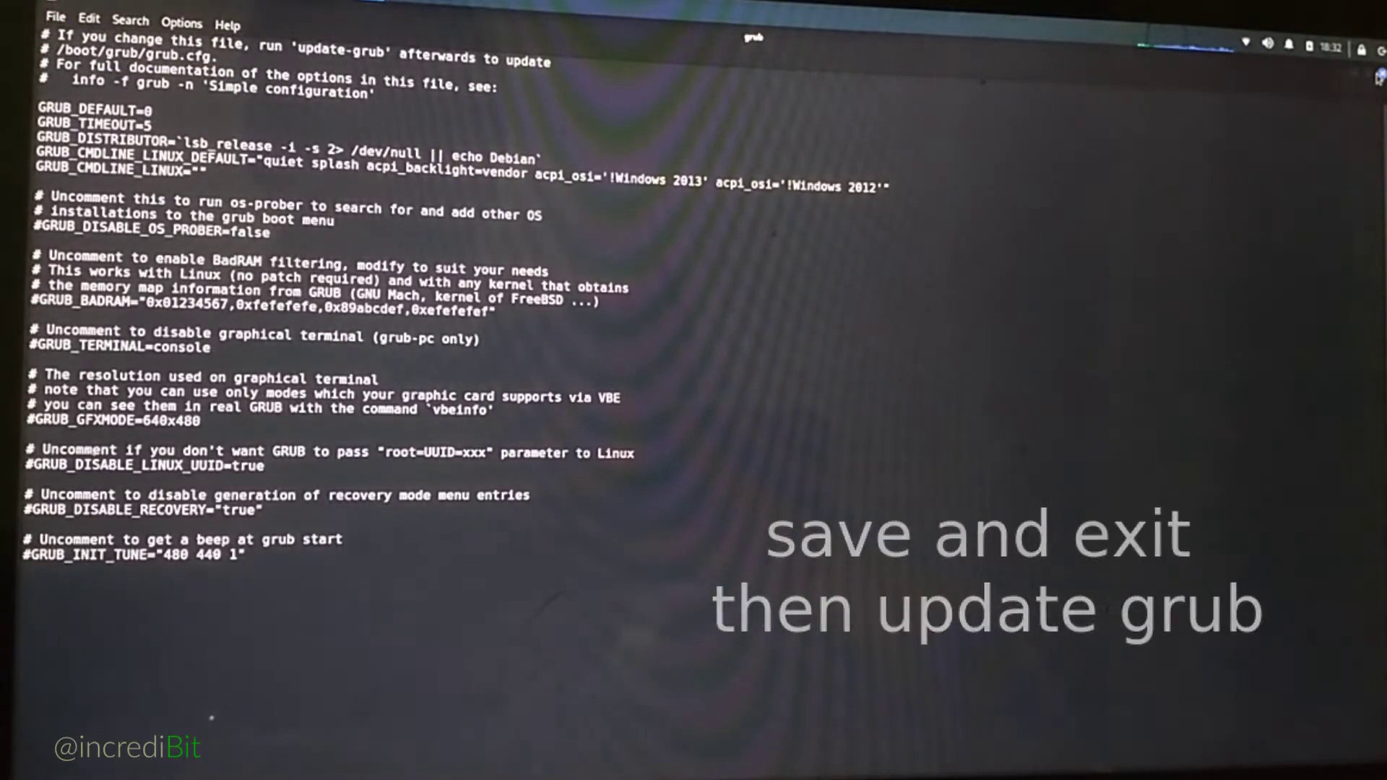
Close the Leafpad windows and run sudo update-grub to regenerate the boot configuration
{"action": "left_click", "coordinate": [1380, 72]}
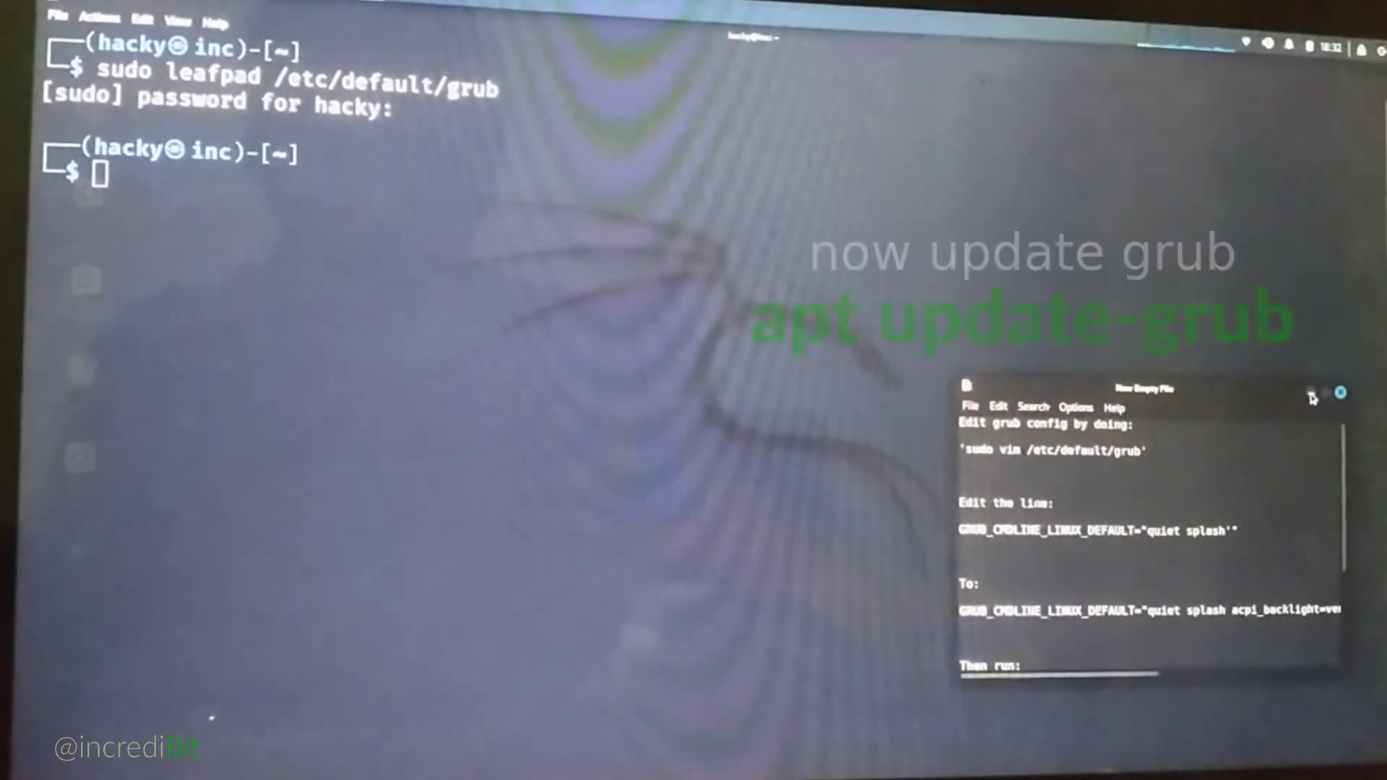
{"action": "left_click", "coordinate": [1342, 392]}
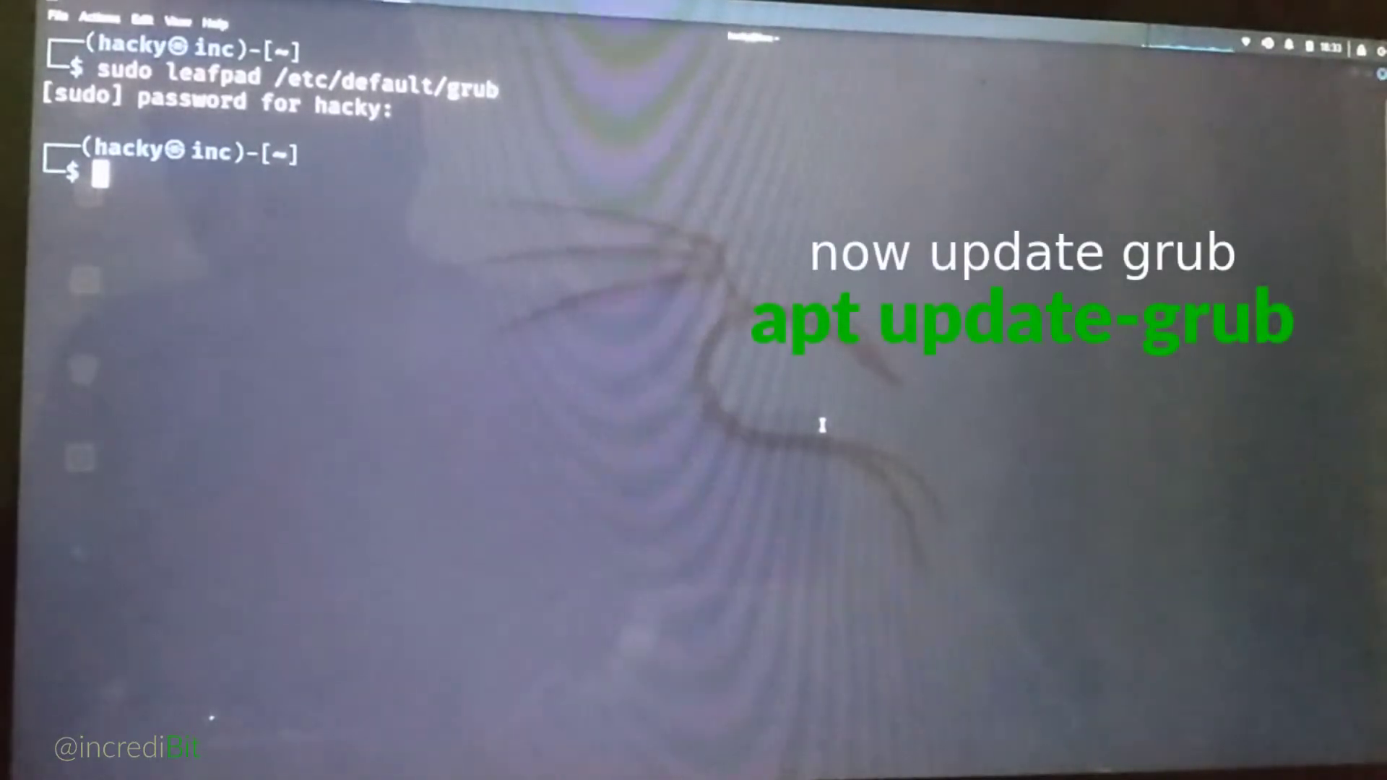
{"action": "left_click", "coordinate": [271, 174]}
{"action": "type", "text": "sudoupdate-grub"}
{"action": "key", "text": "Return"}
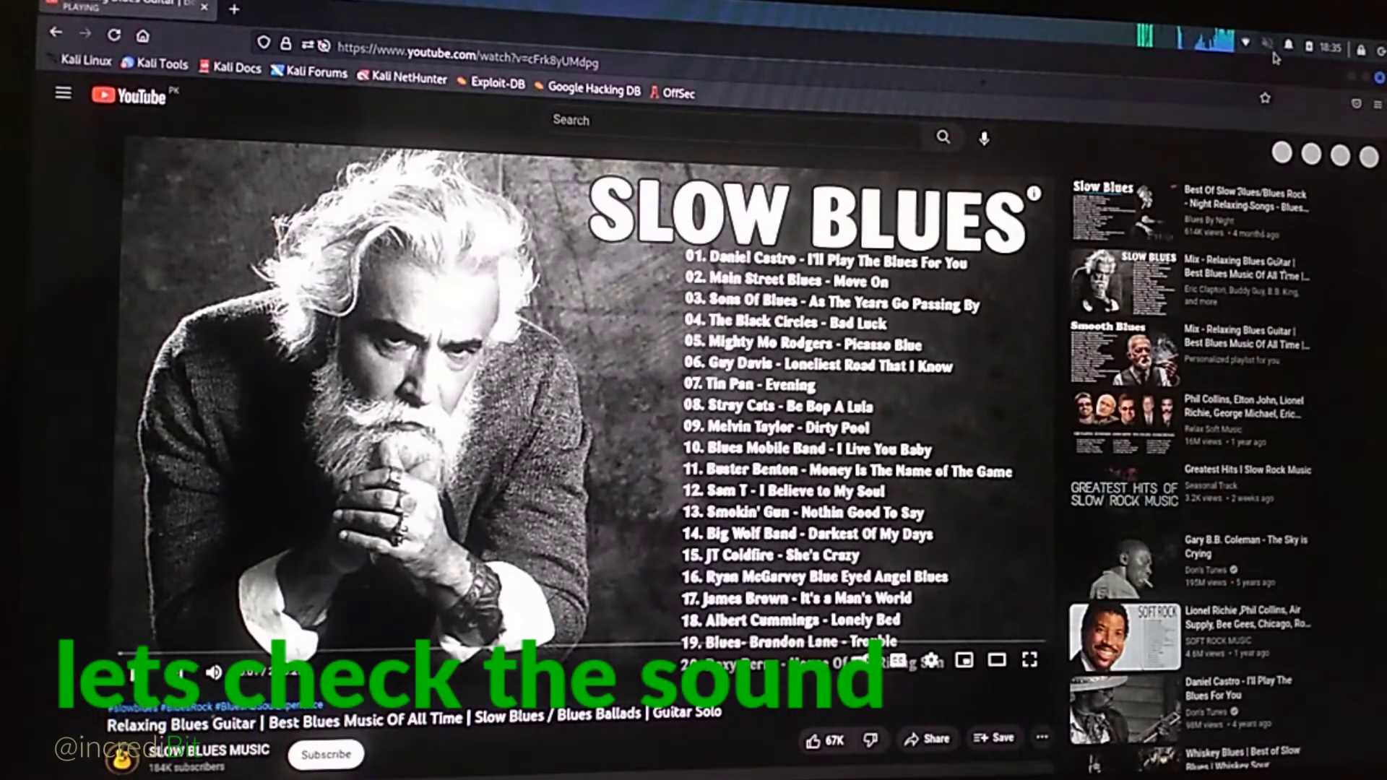
Check the system tray audio controls to confirm the YouTube blues video's sound is playing
{"action": "left_click", "coordinate": [1270, 45]}
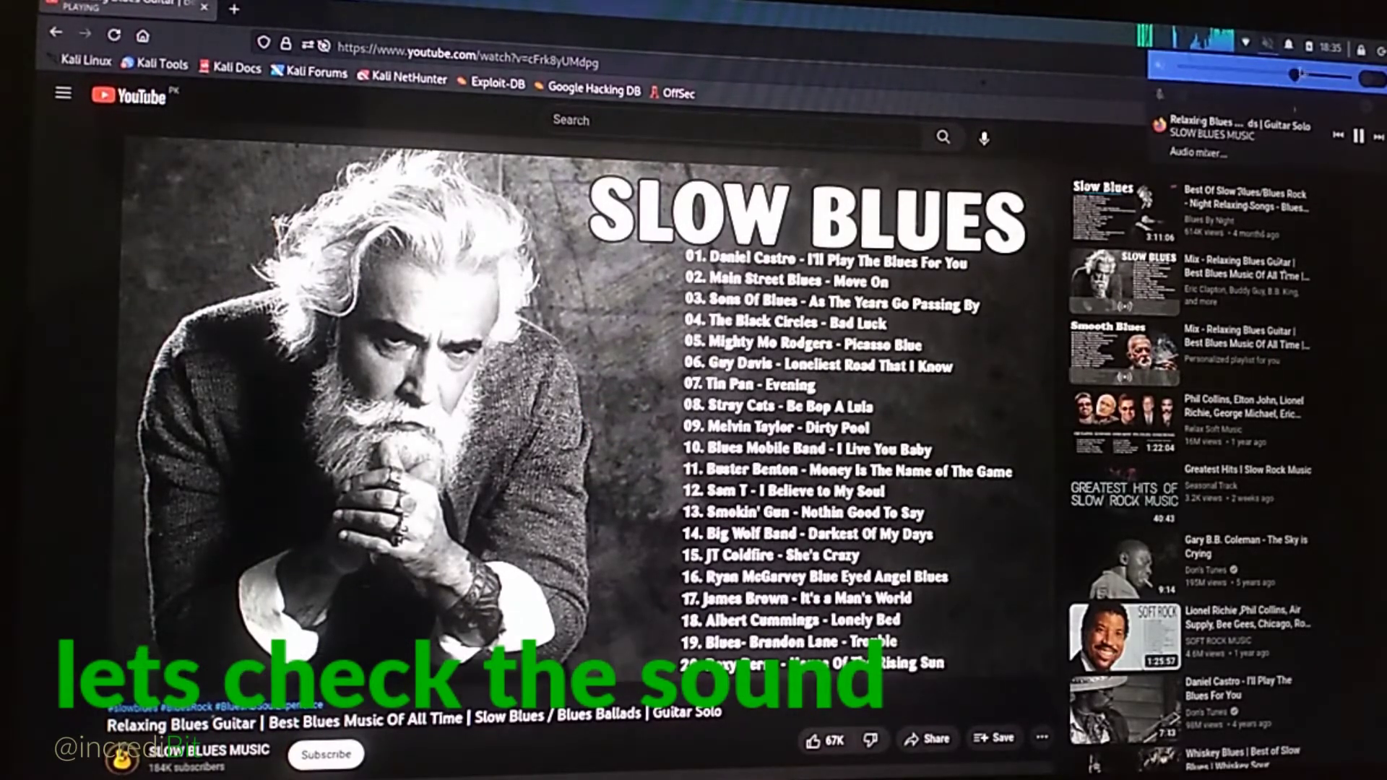